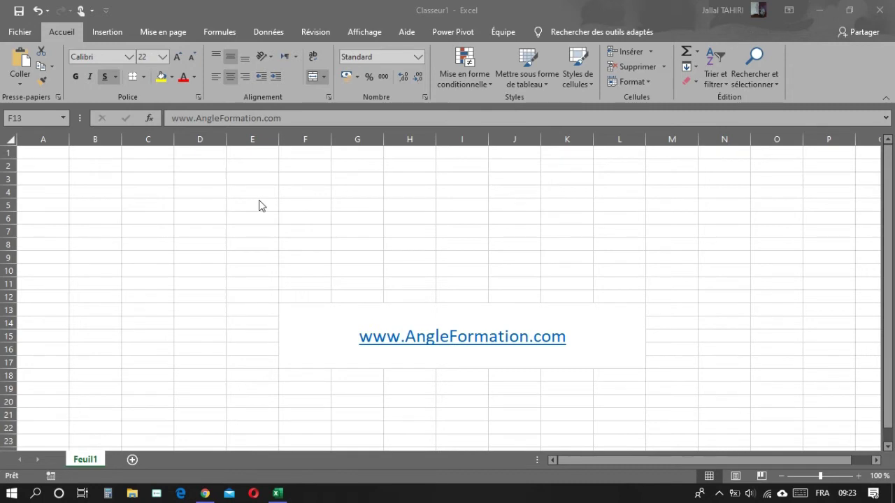
Select cell E5 on the empty sheet, passing through the row 5 header.
left_click(256, 140)
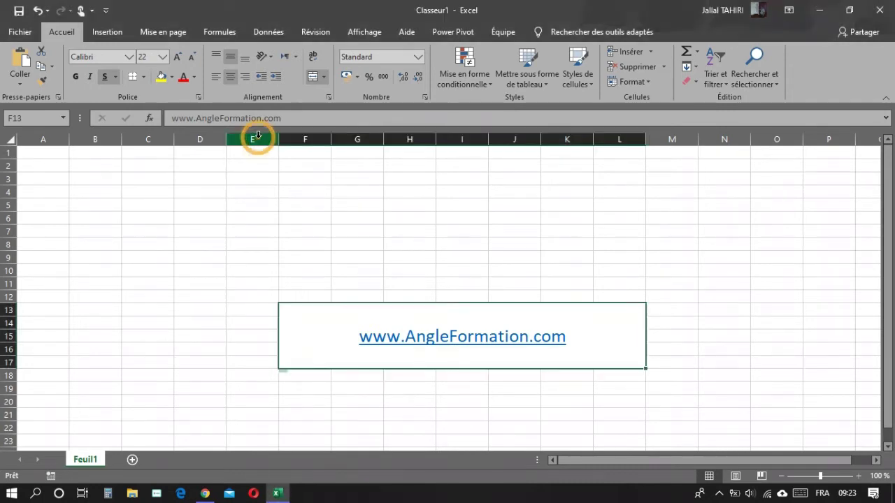
left_click(8, 205)
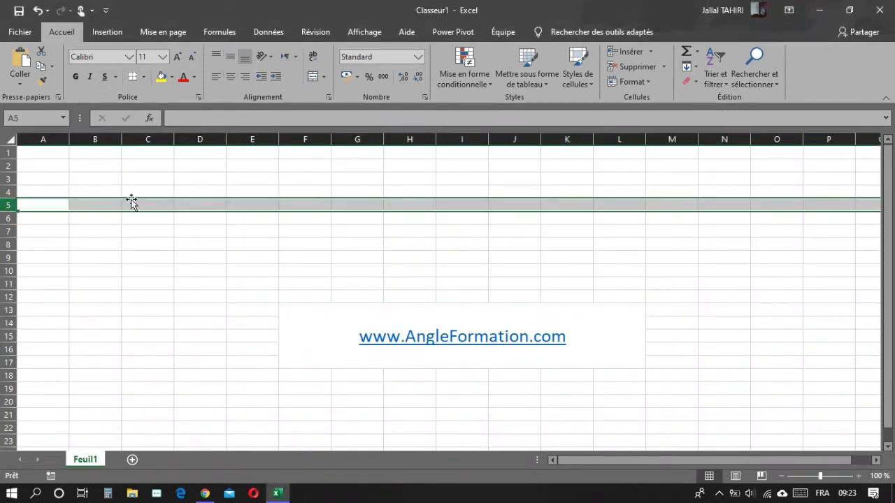
left_click(240, 204)
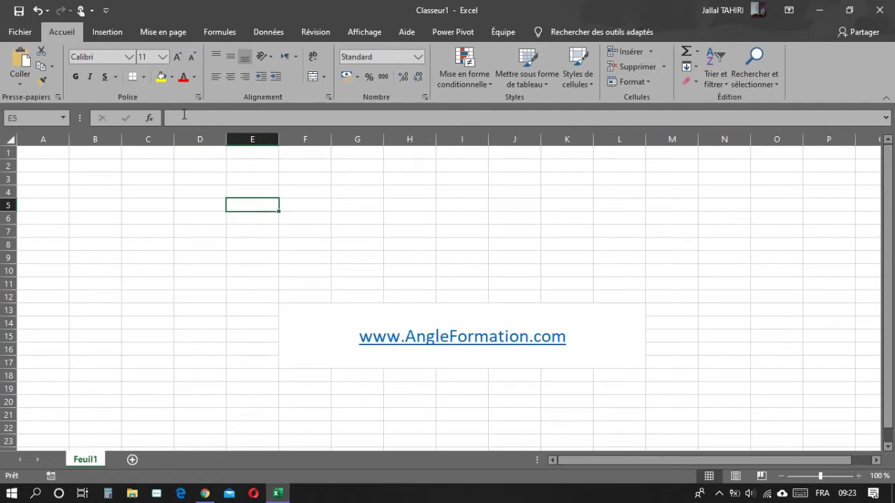
Apply a yellow fill to cell E5 with the Fill Color button, then reselect it.
left_click(161, 77)
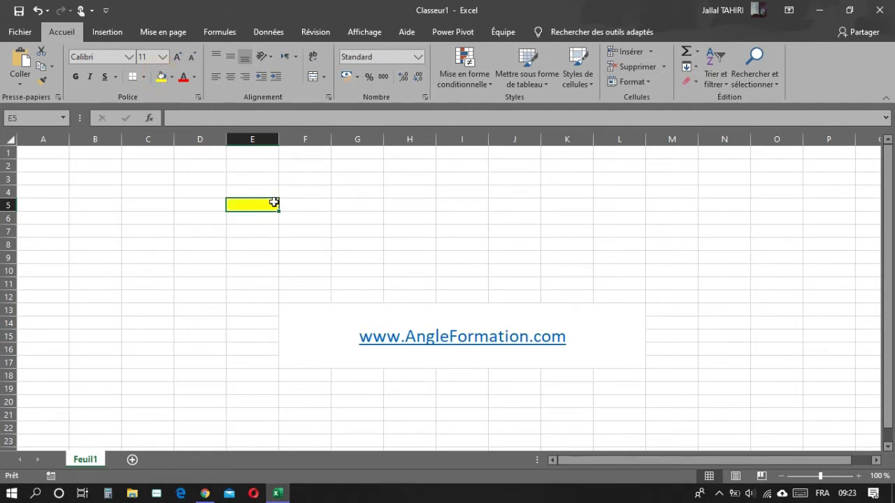
left_click(269, 203)
left_click(24, 114)
left_click(248, 207)
type("1")
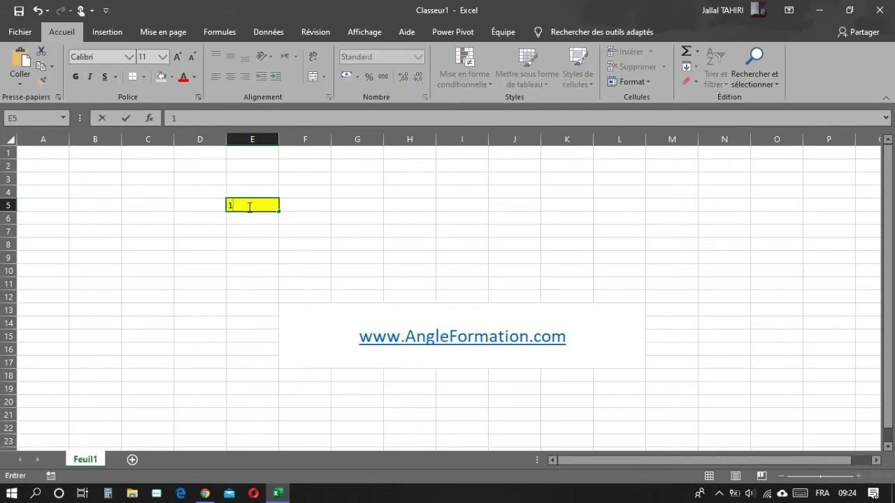
key("BackSpace")
type("tex")
type("t")
key("Return")
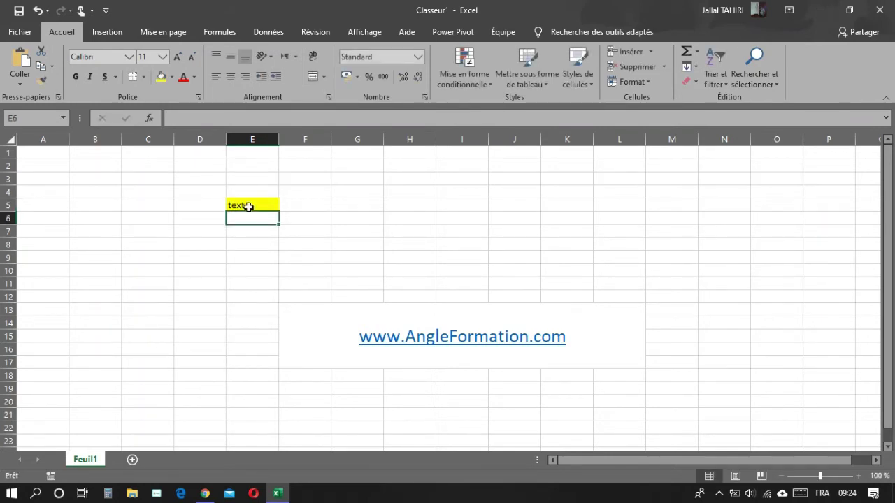
left_click(249, 206)
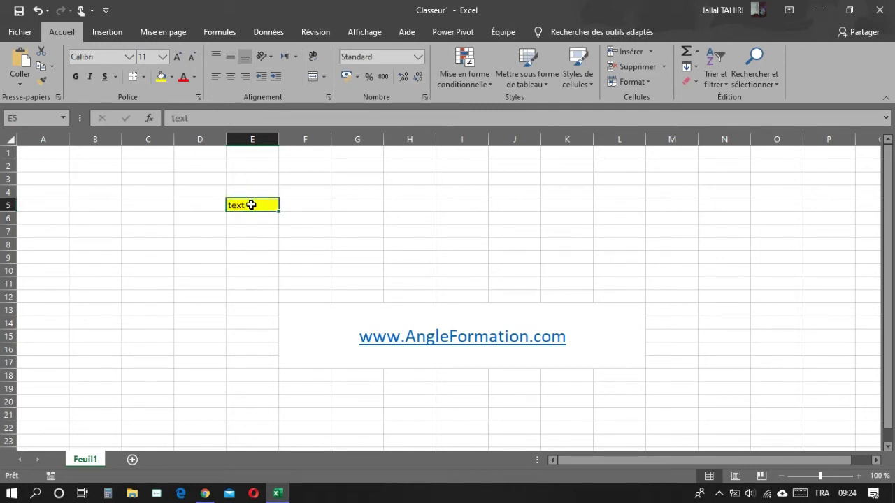
type("=")
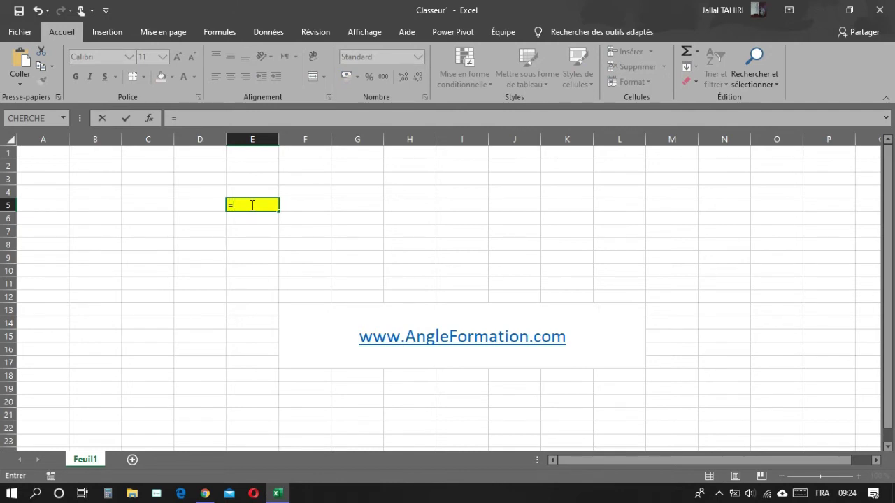
key("BackSpace")
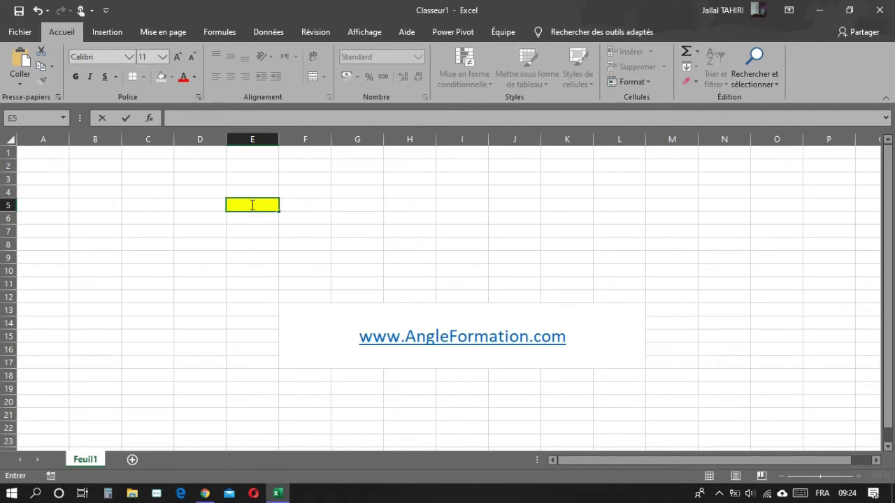
Enter the year 2020 in cell F5.
left_click(265, 202)
left_click(297, 206)
type("2")
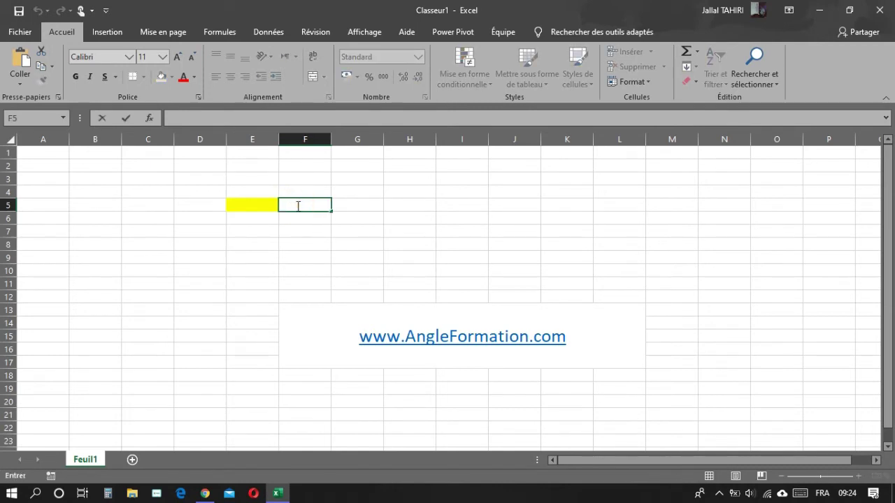
type("020")
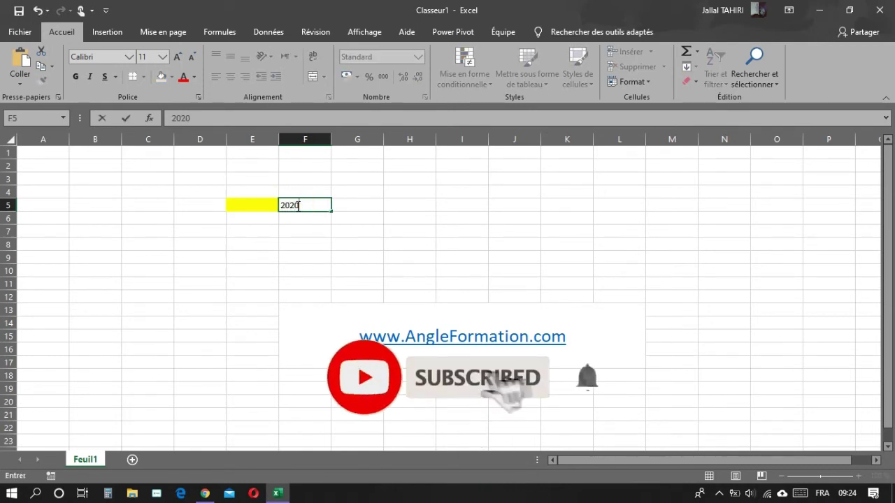
key("Return")
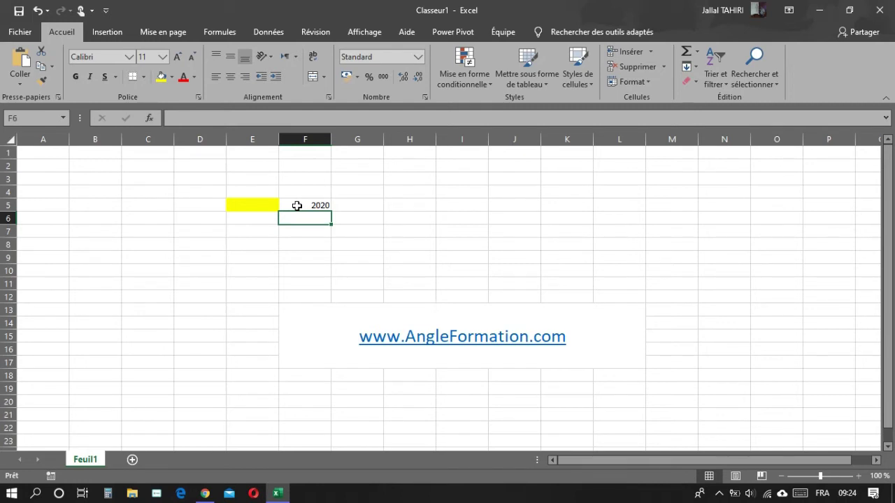
Type the label 'annee' into cell F4 above the year.
left_click(37, 117)
left_click(306, 191)
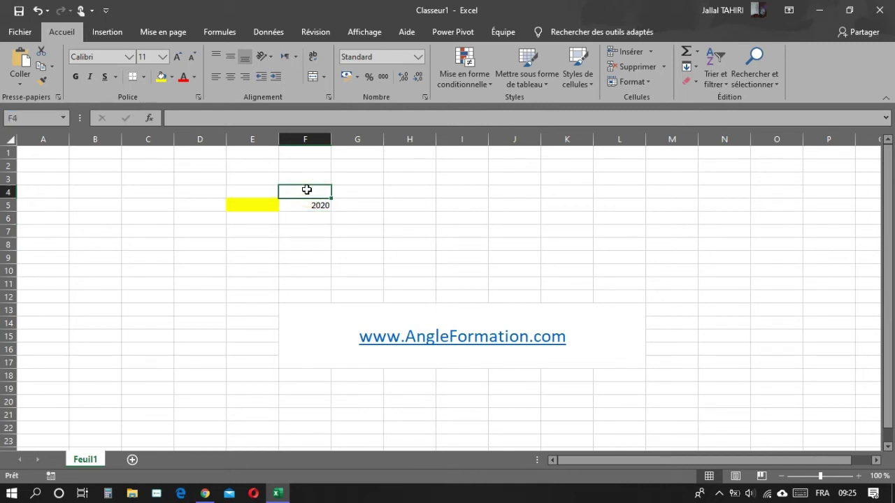
type("annee")
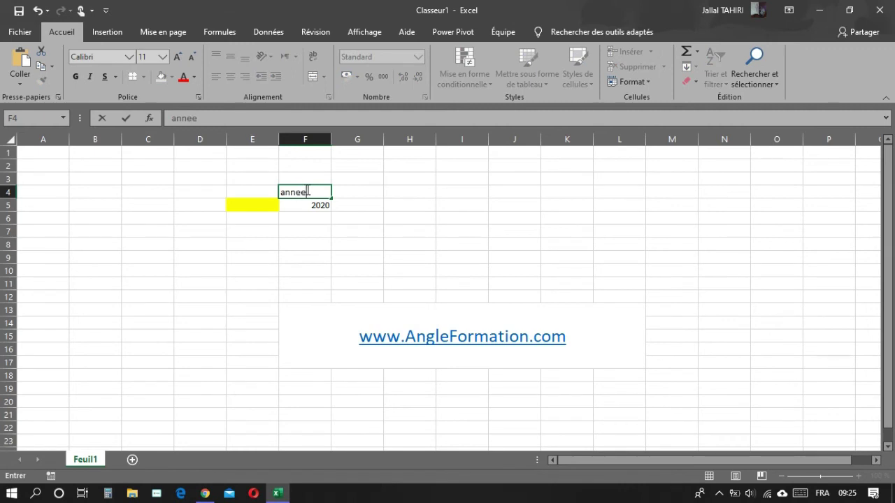
key("Return")
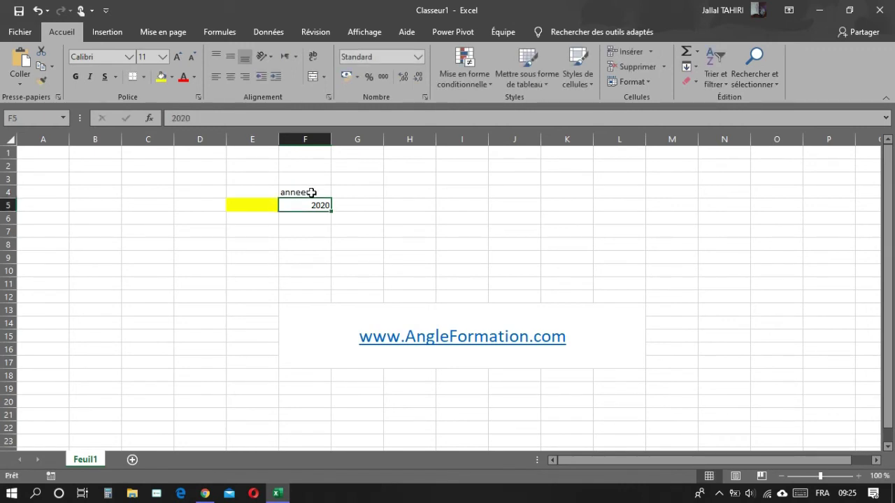
left_click(307, 191)
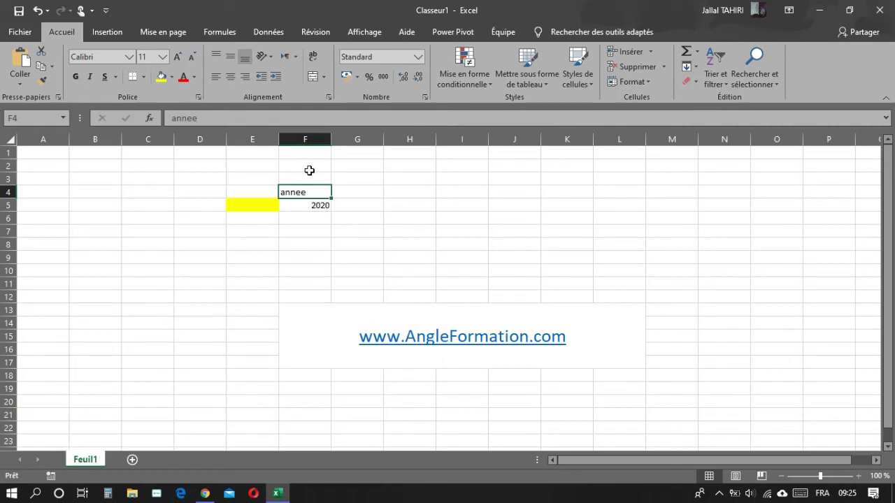
Name cell F4 'anne' via the Name Box, then reselect F4 to show the name.
left_click(29, 121)
type("a")
type("nne")
key("Return")
left_click(307, 231)
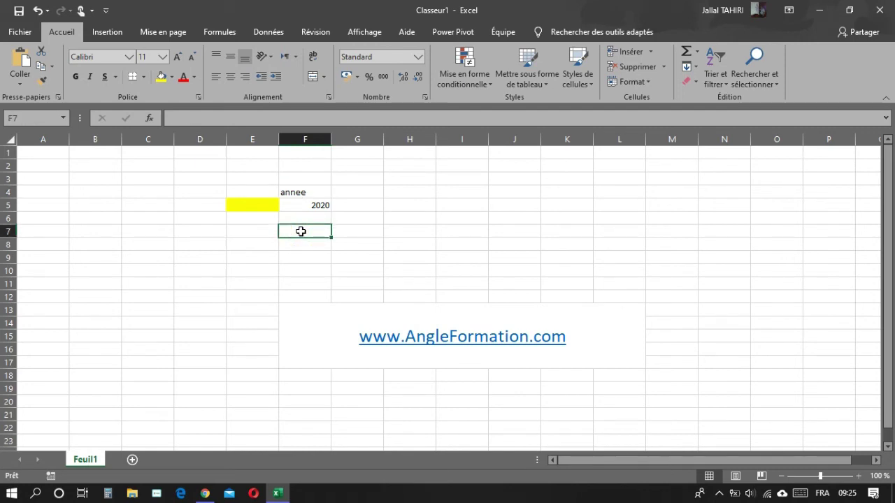
left_click(305, 221)
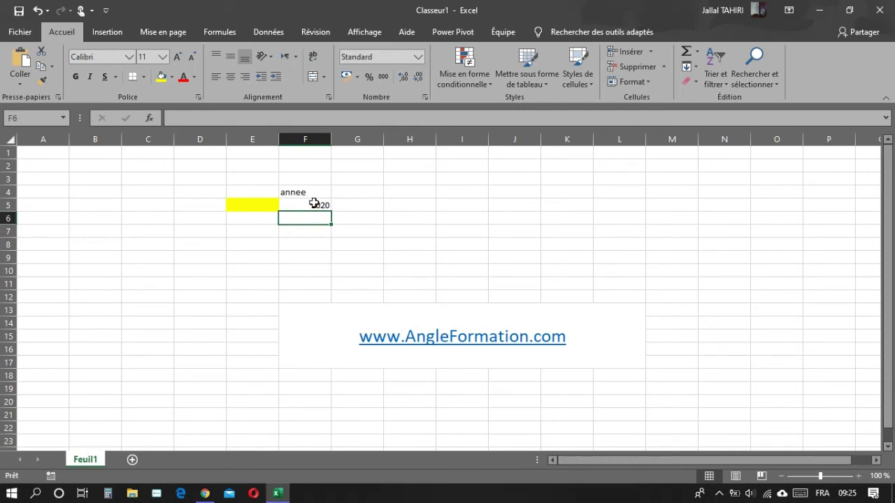
left_click(314, 204)
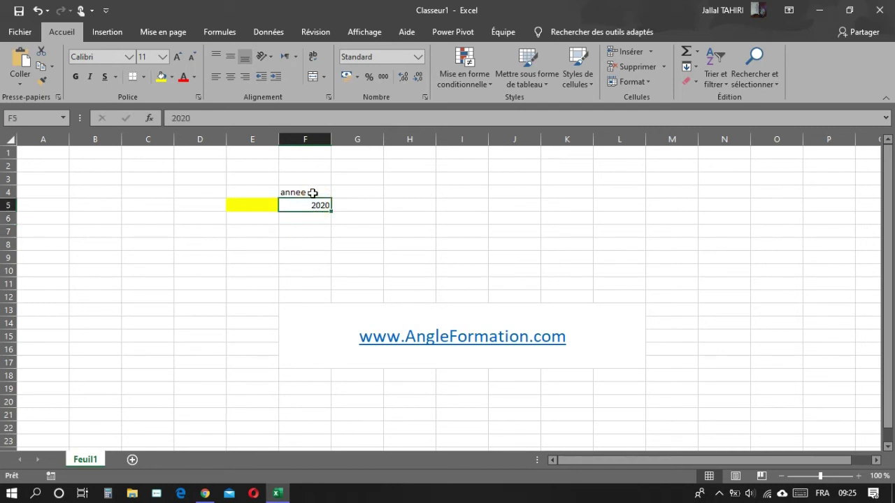
left_click(313, 193)
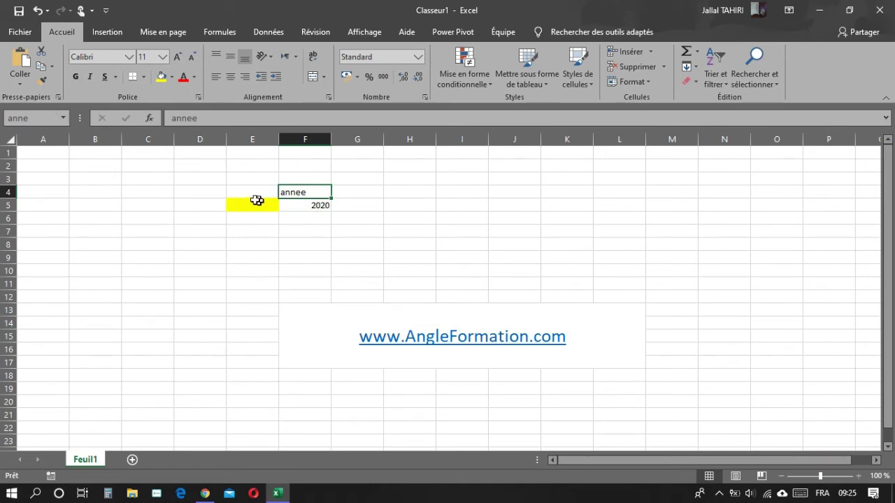
Check the Name Box dropdown that 'anne' appears among the workbook's defined names.
left_click(65, 118)
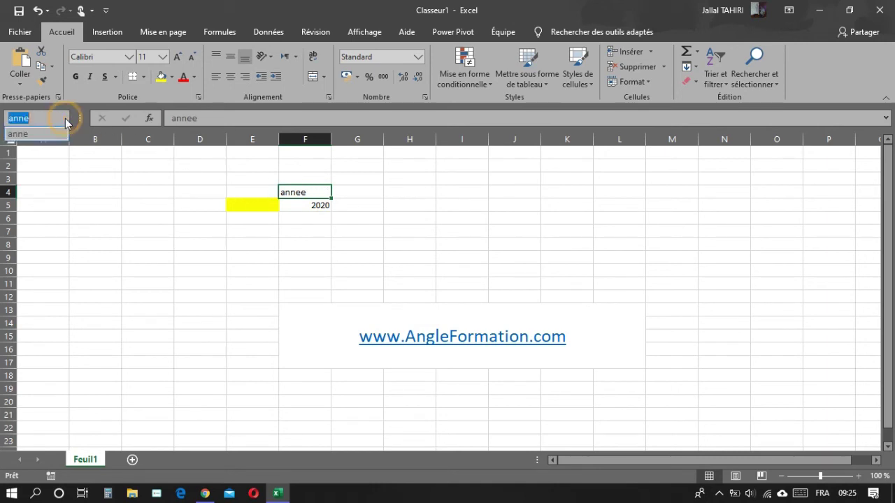
left_click(65, 118)
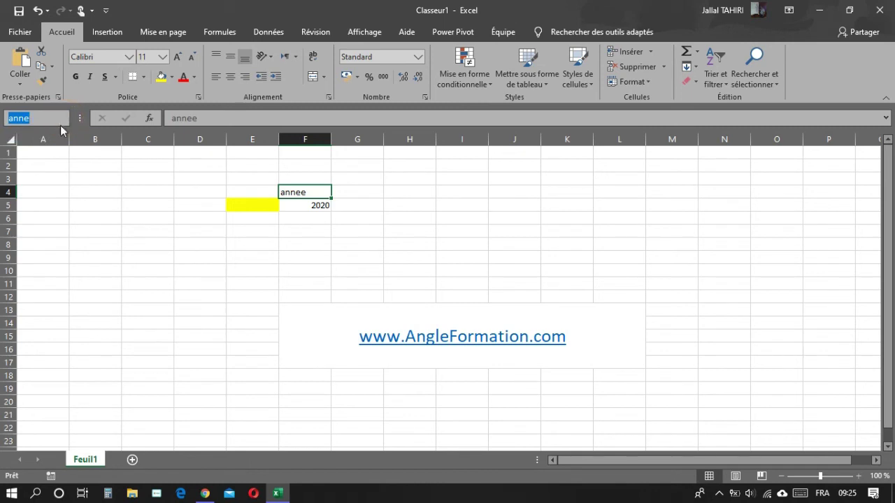
key("Escape")
left_click(65, 118)
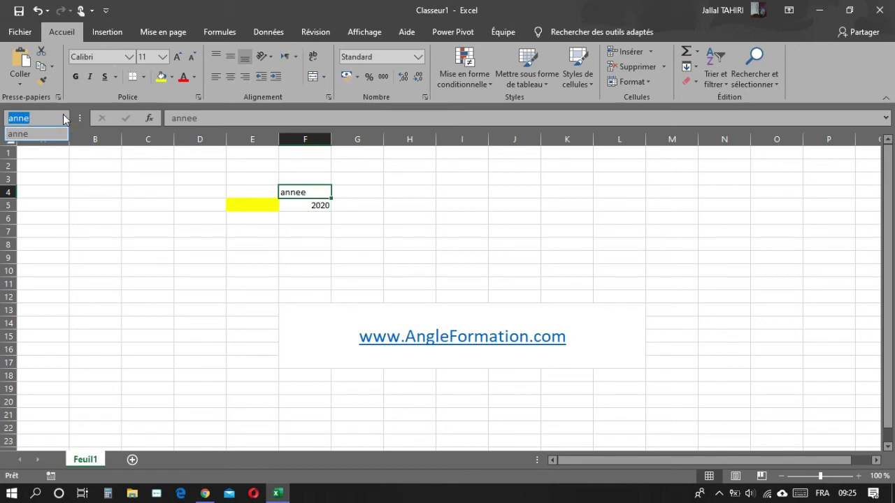
left_click(23, 135)
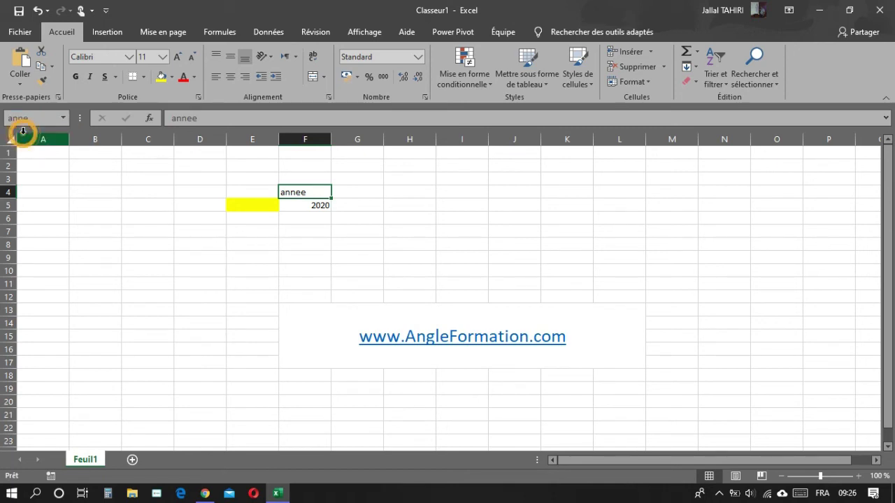